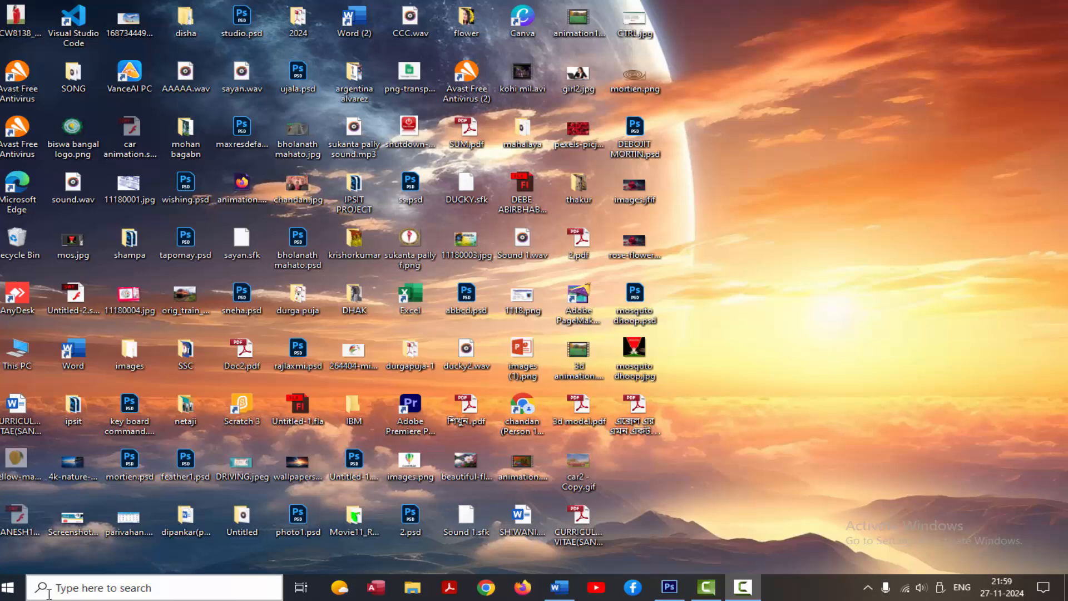
Step: Launch Adobe Flash Professional CS6 and create a new ActionScript 3.0 document
click(61, 588)
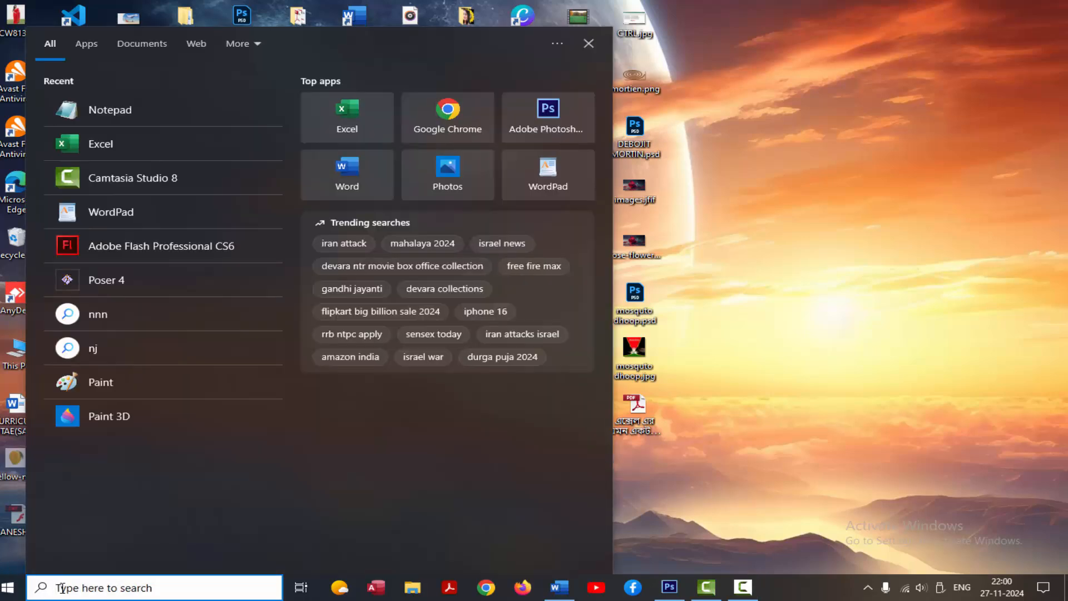
text(flash)
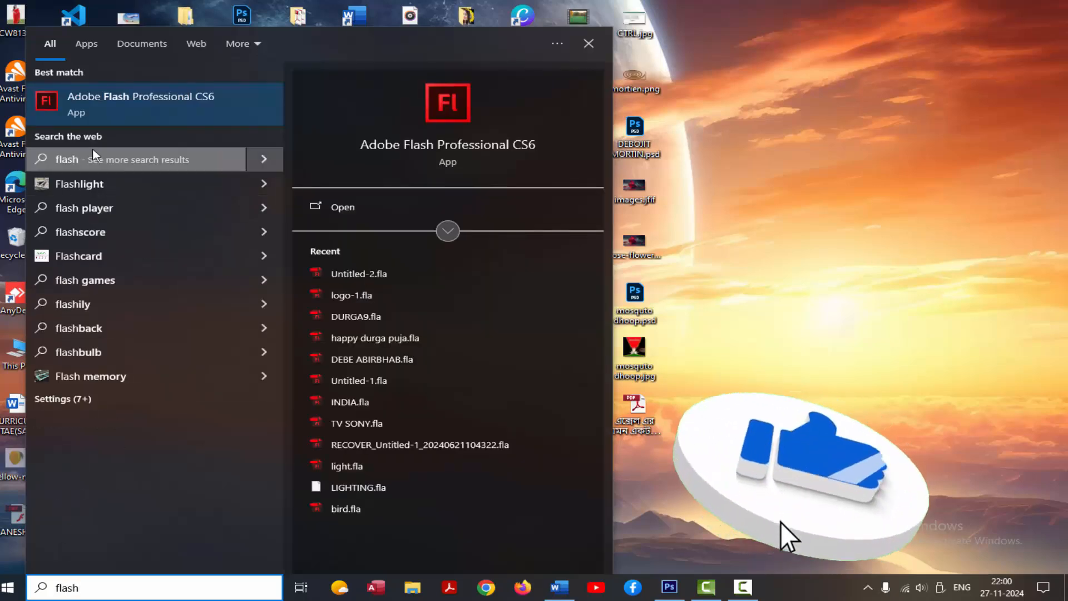
click(133, 95)
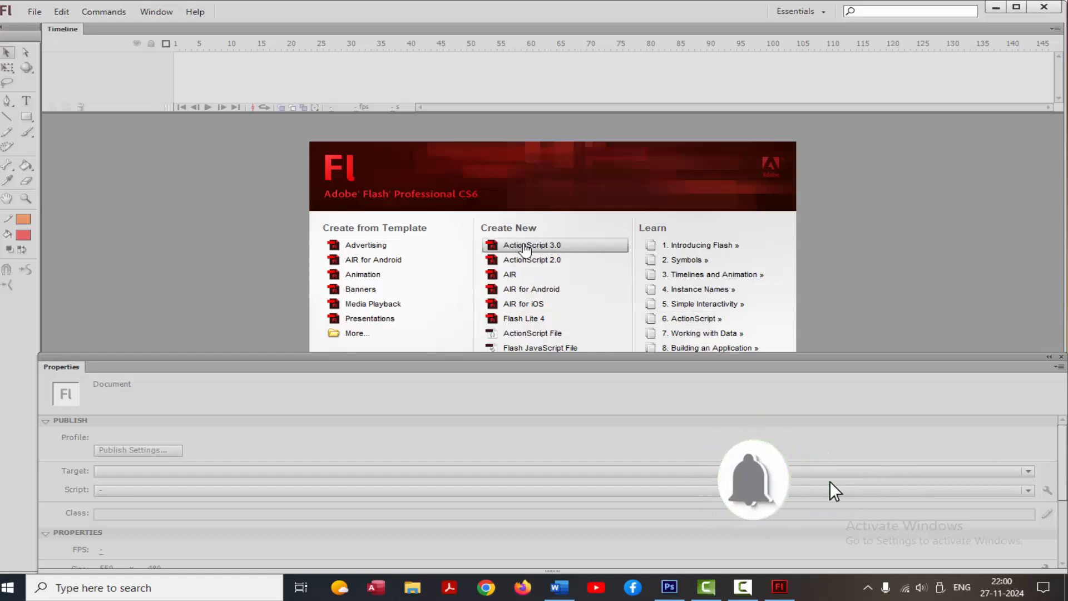
click(526, 247)
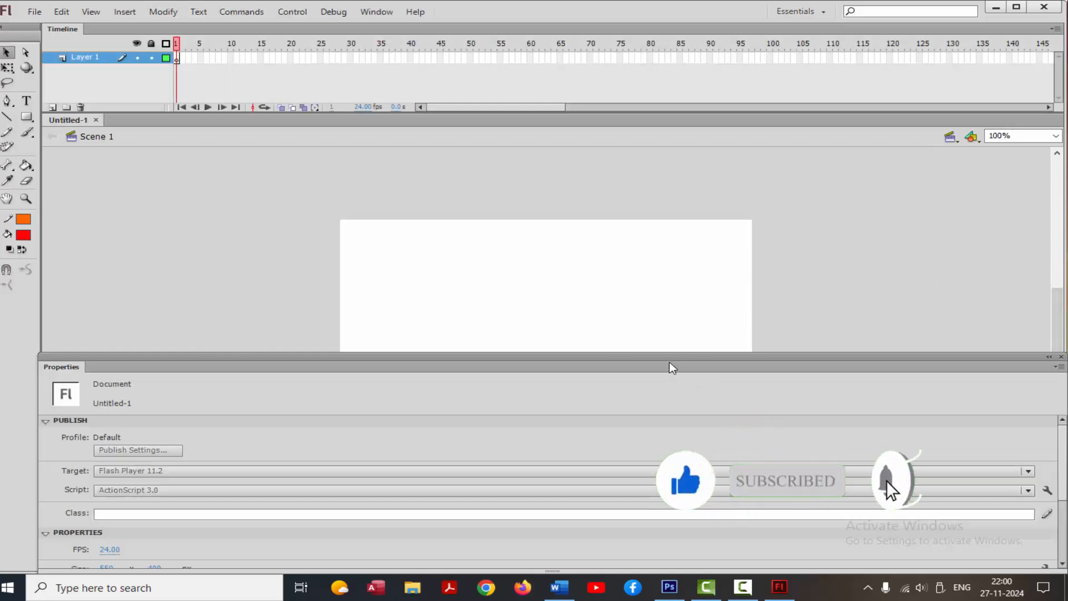
Step: Add the static text "FLASH ANIMATION" in red and position it across the middle of the stage
drag(669, 357, 946, 495)
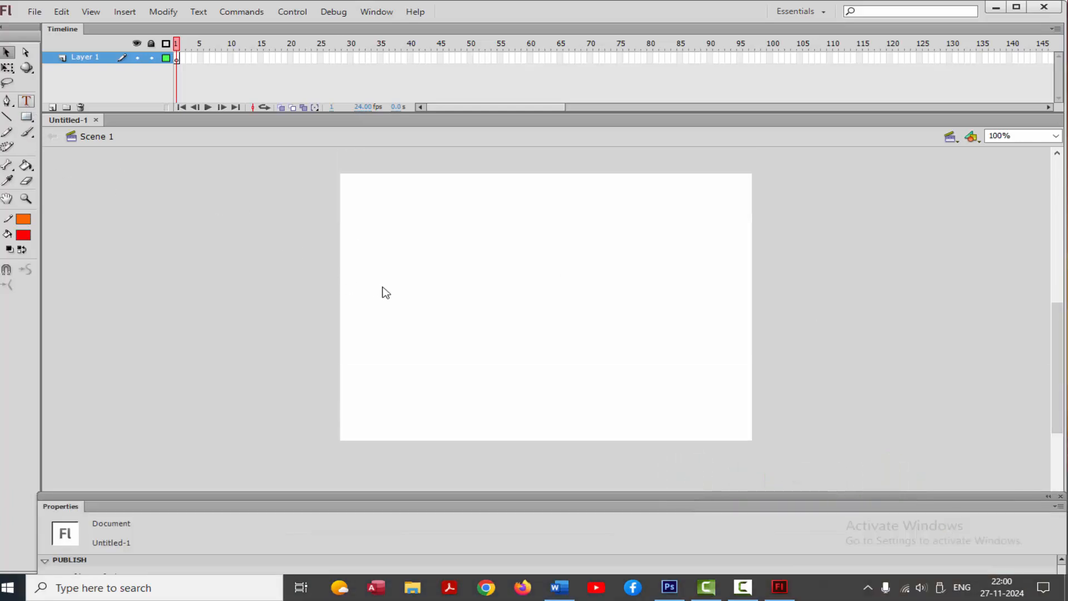
click(382, 259)
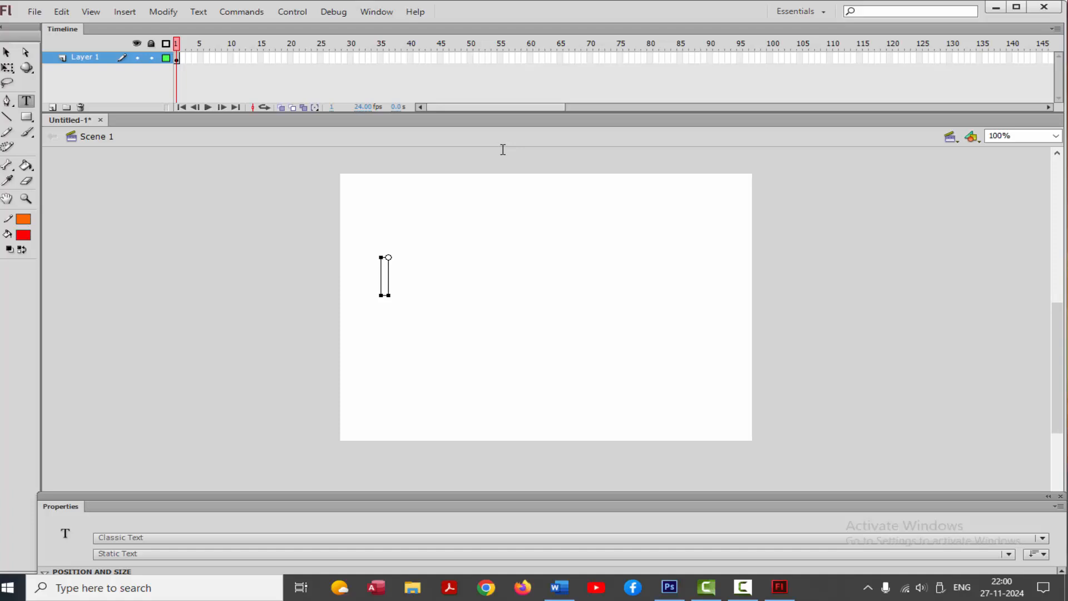
text(a)
key(BackSpace)
text(A)
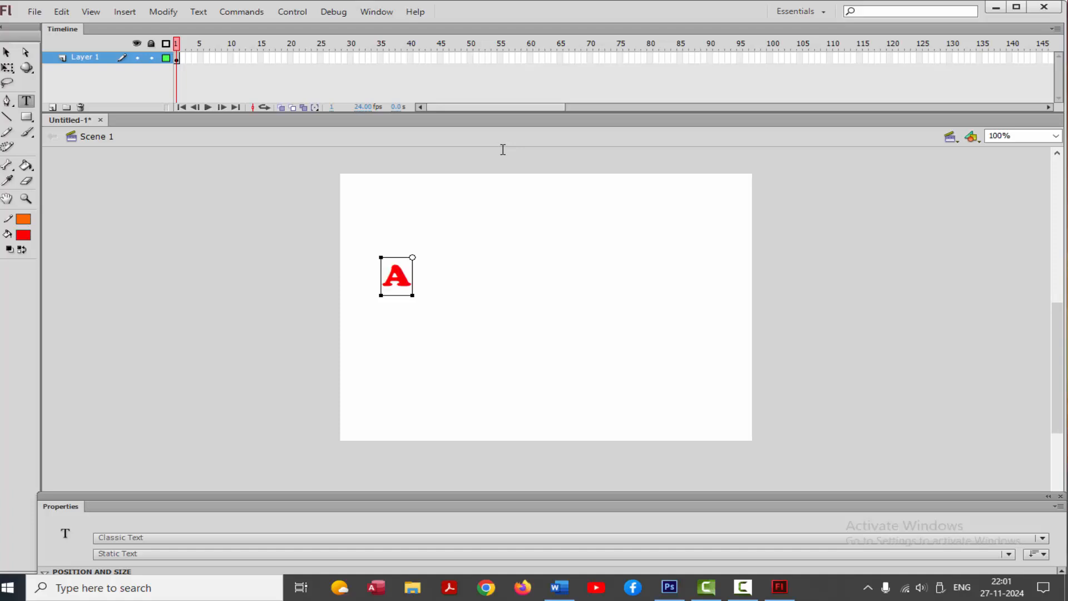
text(NIMA)
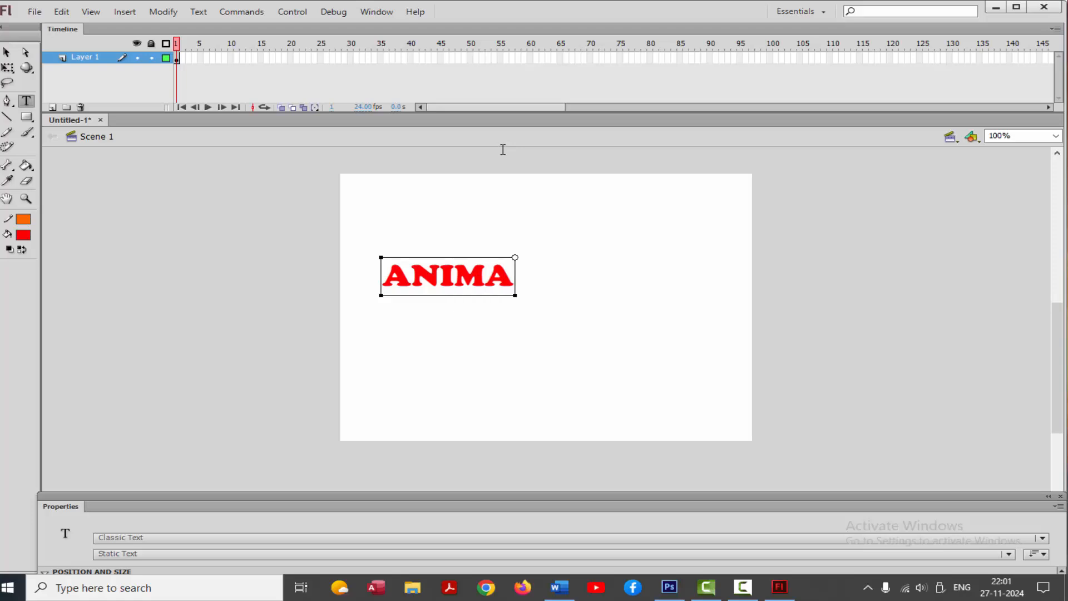
text(TION)
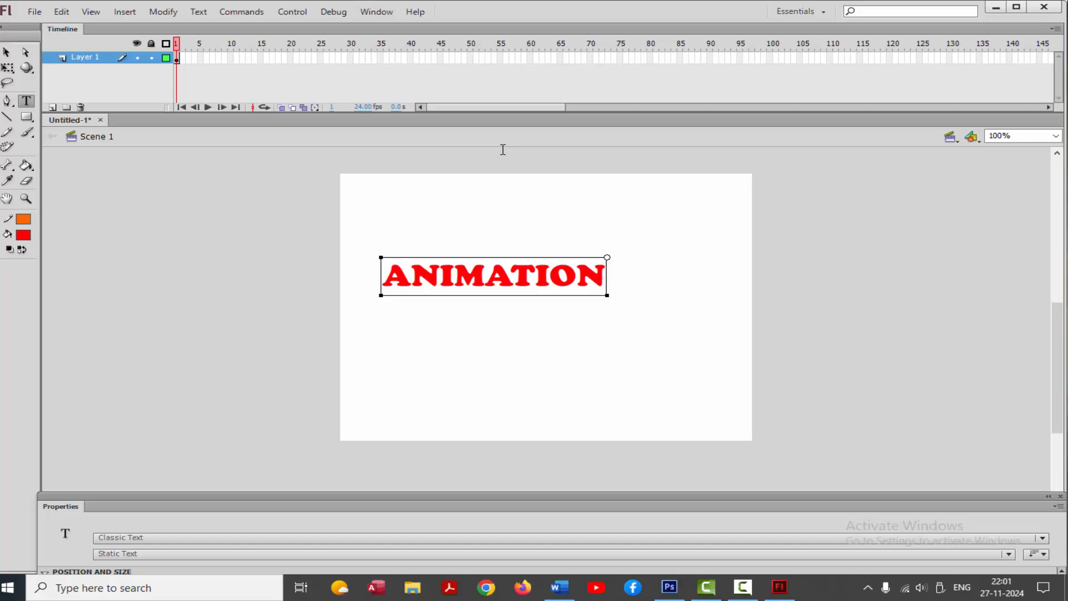
click(384, 276)
text(FLASH)
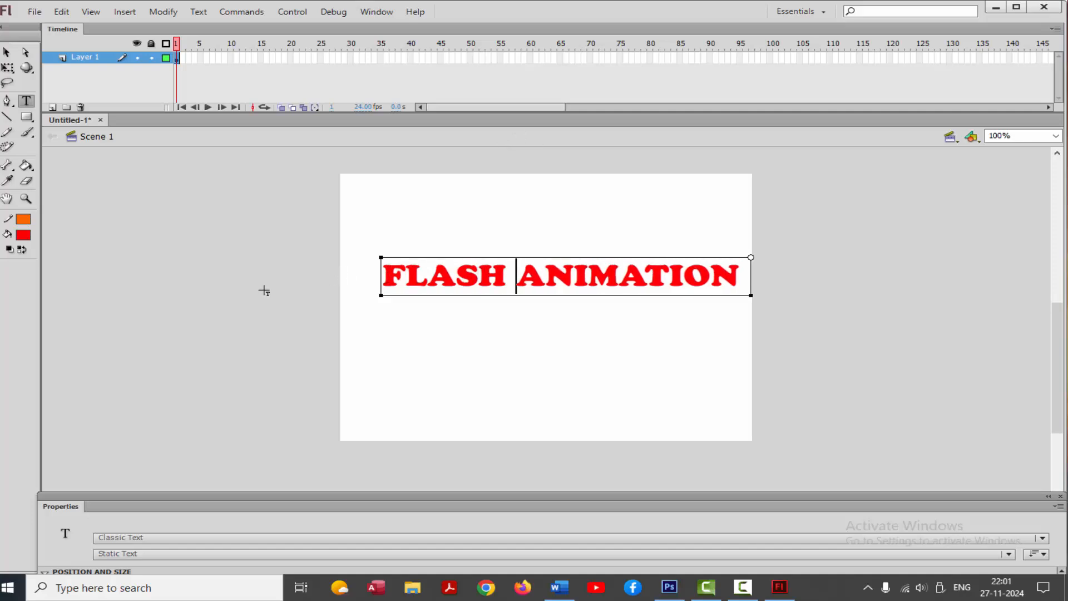
click(7, 52)
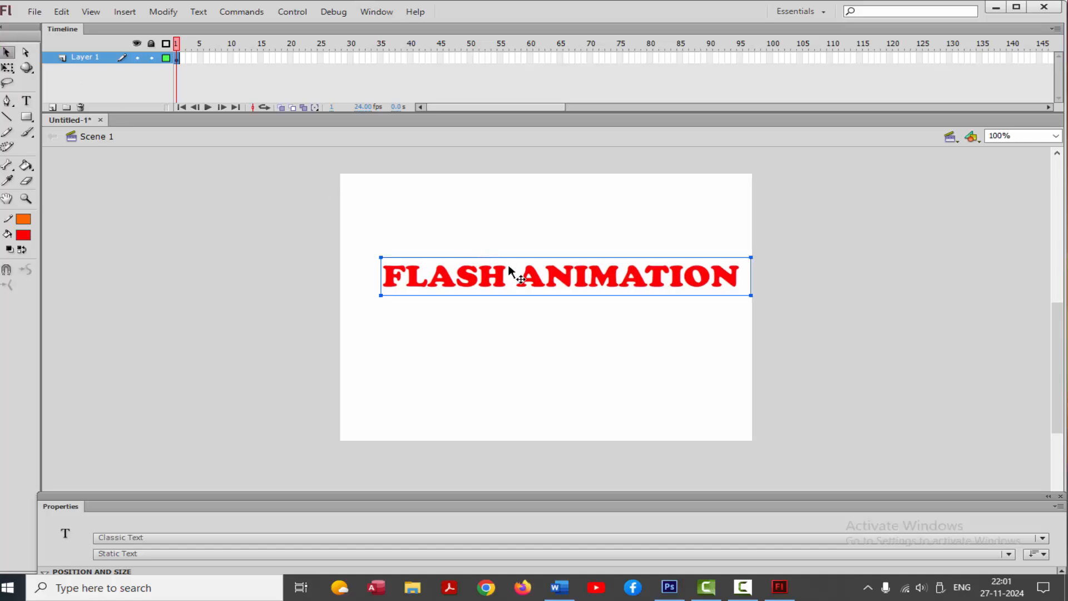
drag(532, 281, 519, 300)
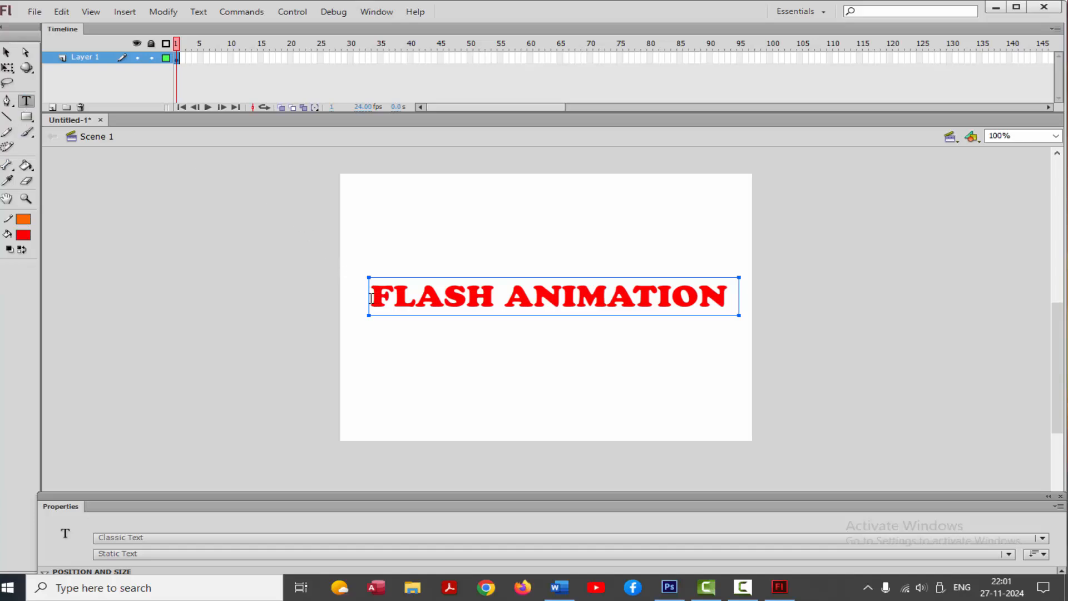
Step: Color the F of FLASH blue (#3333FF) and the L yellow-green
drag(373, 299, 414, 298)
click(24, 235)
click(104, 292)
click(23, 235)
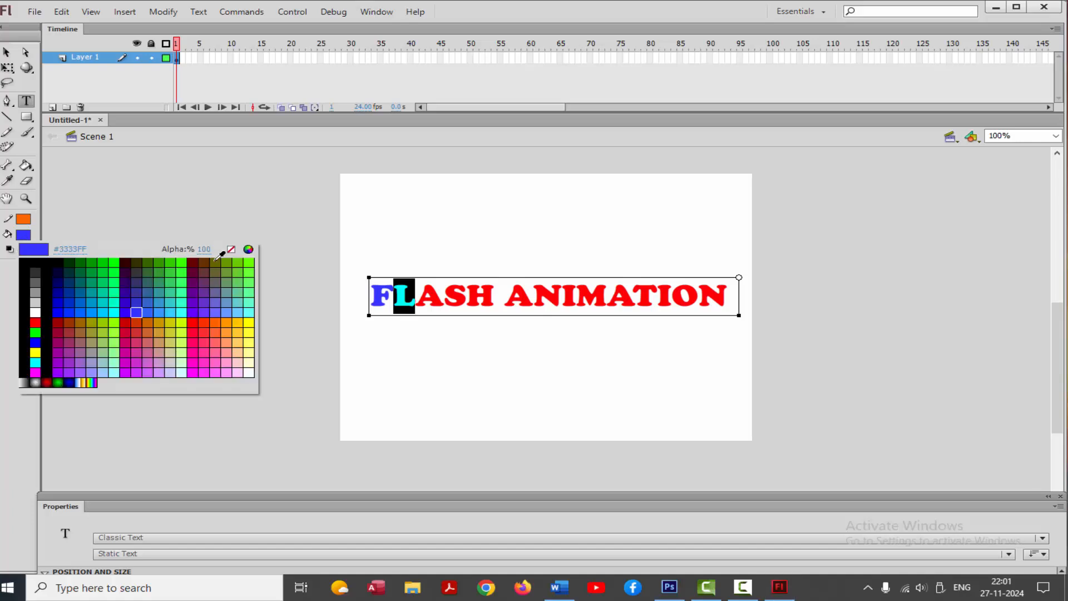
click(179, 315)
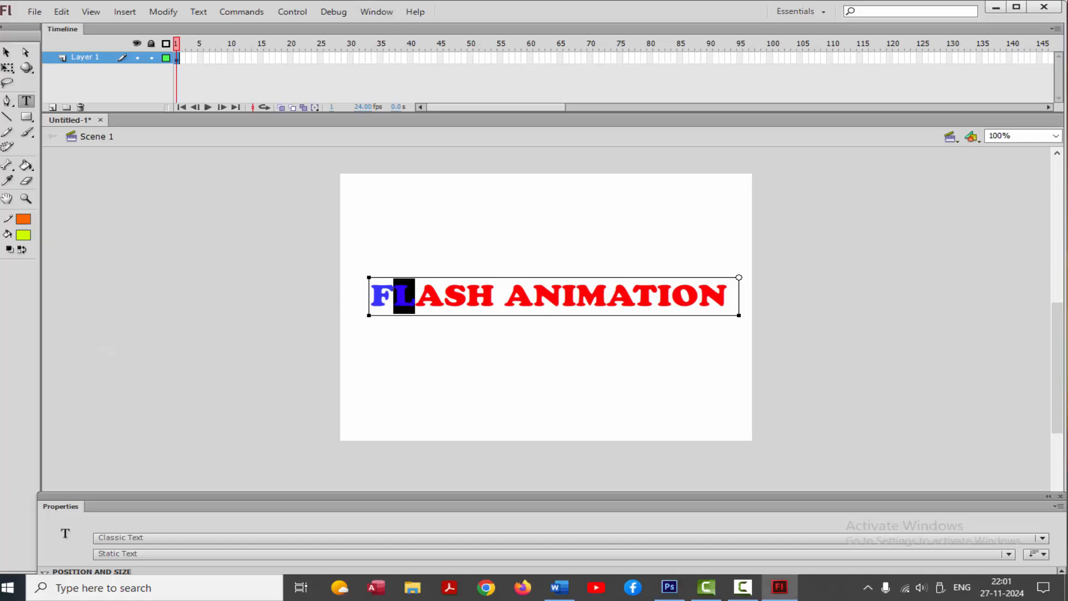
Step: Give the remaining letters of FLASH ANIMATION varied colors, including light green, red, blue, cyan, magenta, yellow and violet
drag(415, 296, 444, 296)
click(24, 235)
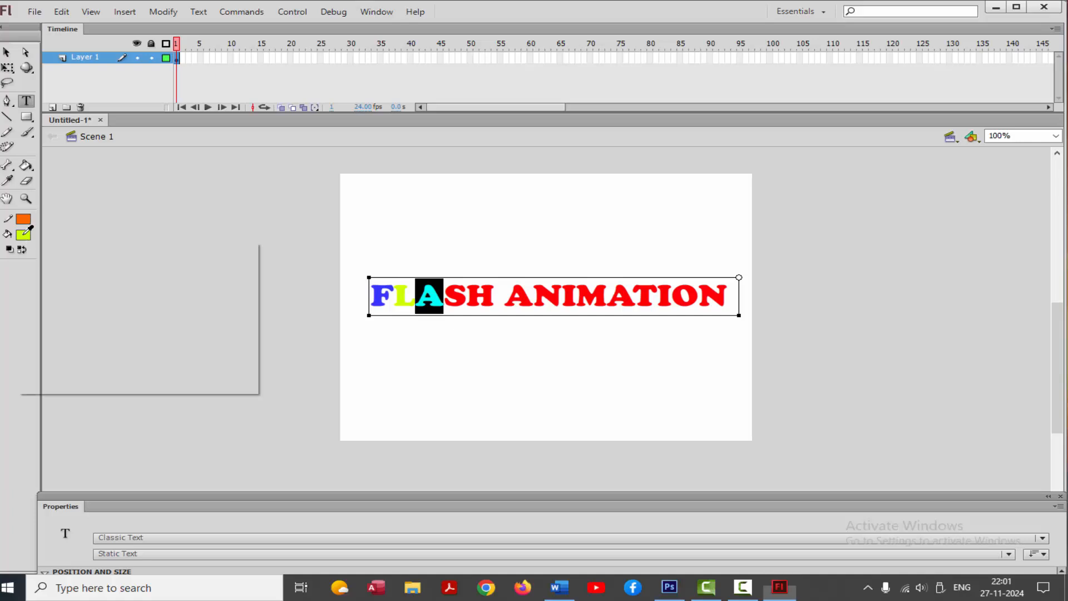
click(251, 263)
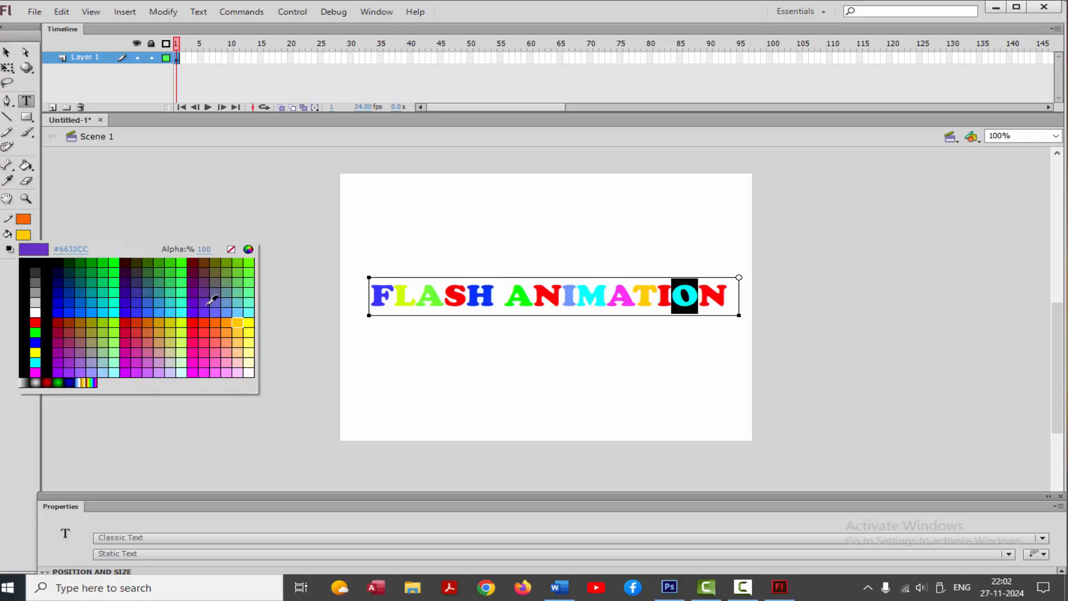
click(208, 301)
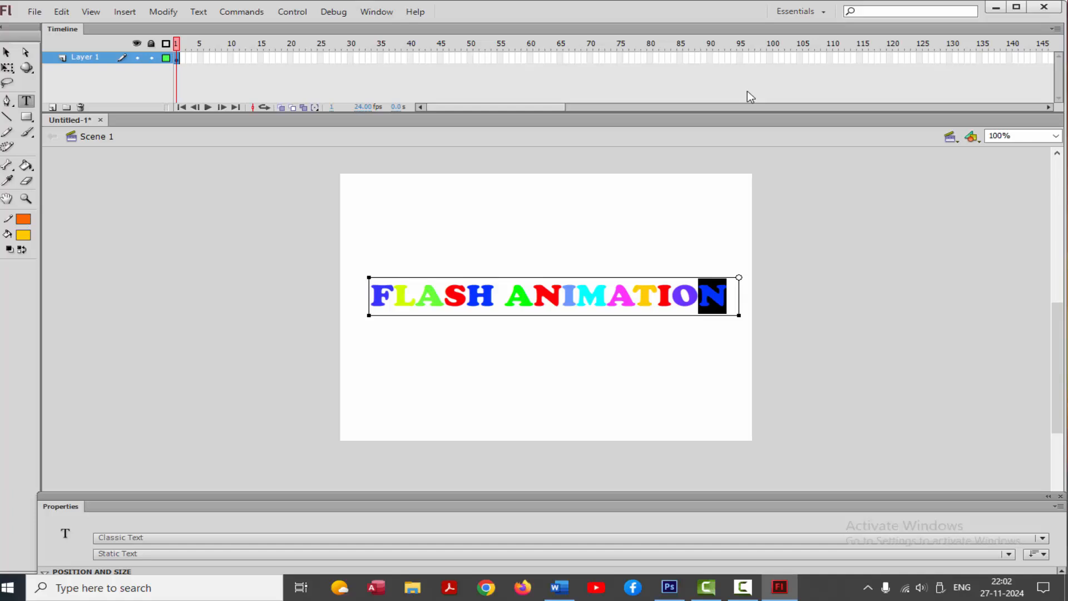
Step: Insert keyframes in frames 2 through 5 of Layer 1
key(F6)
key(F6)
key(F6)
key(F6)
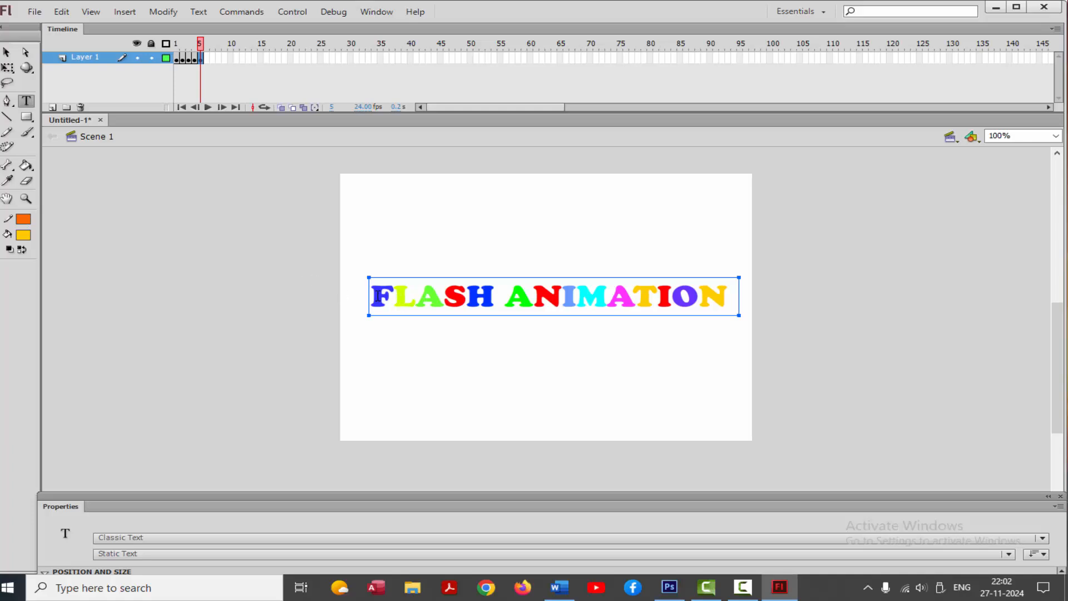
Step: In frame 5, recolor the F of FLASH yellow (#FFCC00) and the L blue (#3333FF)
drag(384, 301, 381, 274)
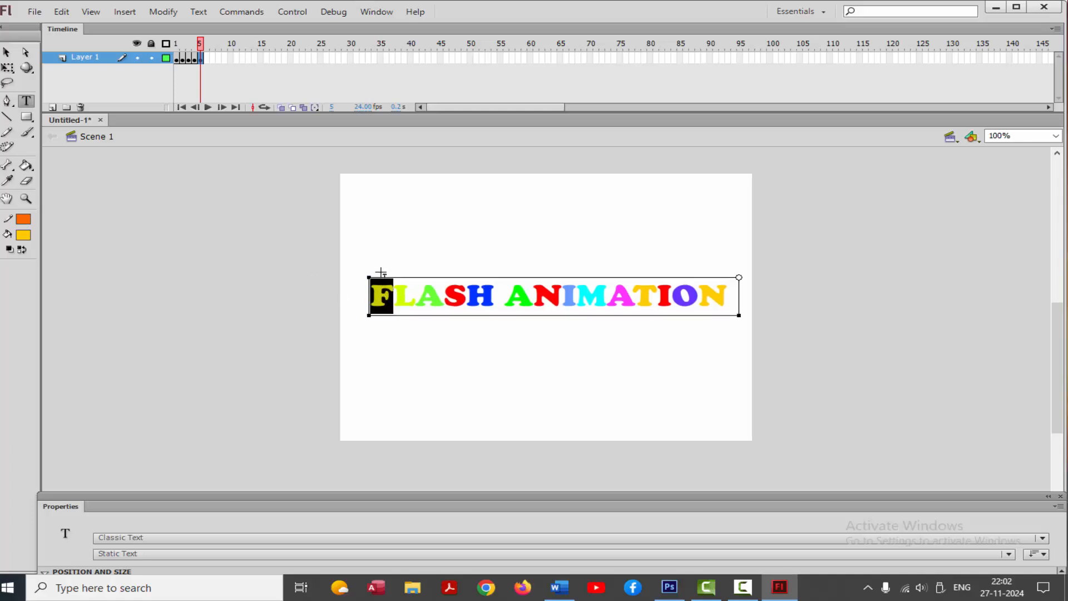
click(25, 238)
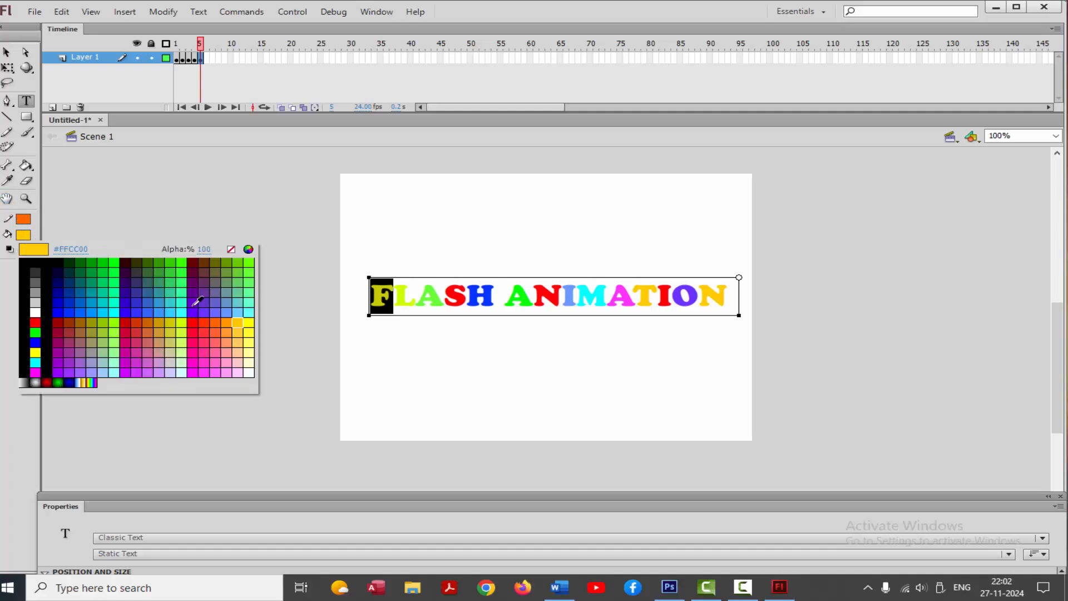
click(245, 323)
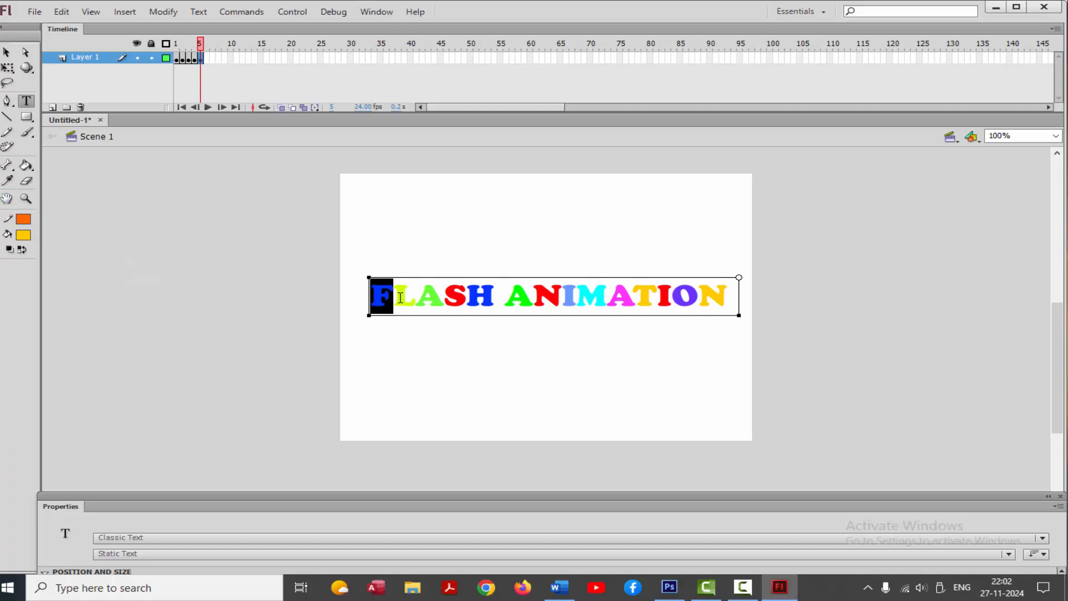
drag(394, 295, 415, 295)
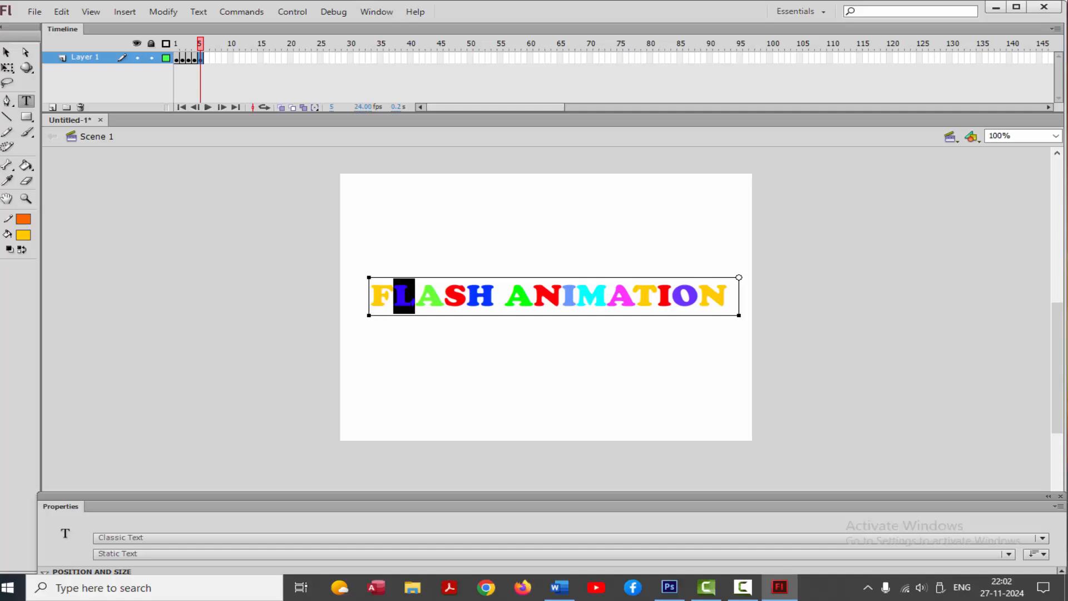
click(22, 235)
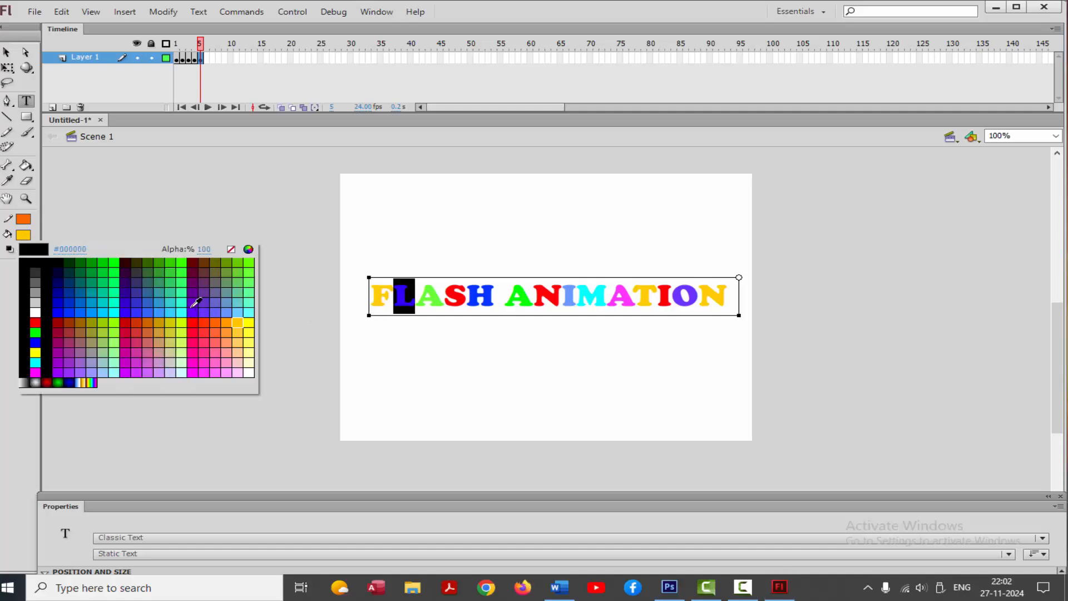
click(142, 309)
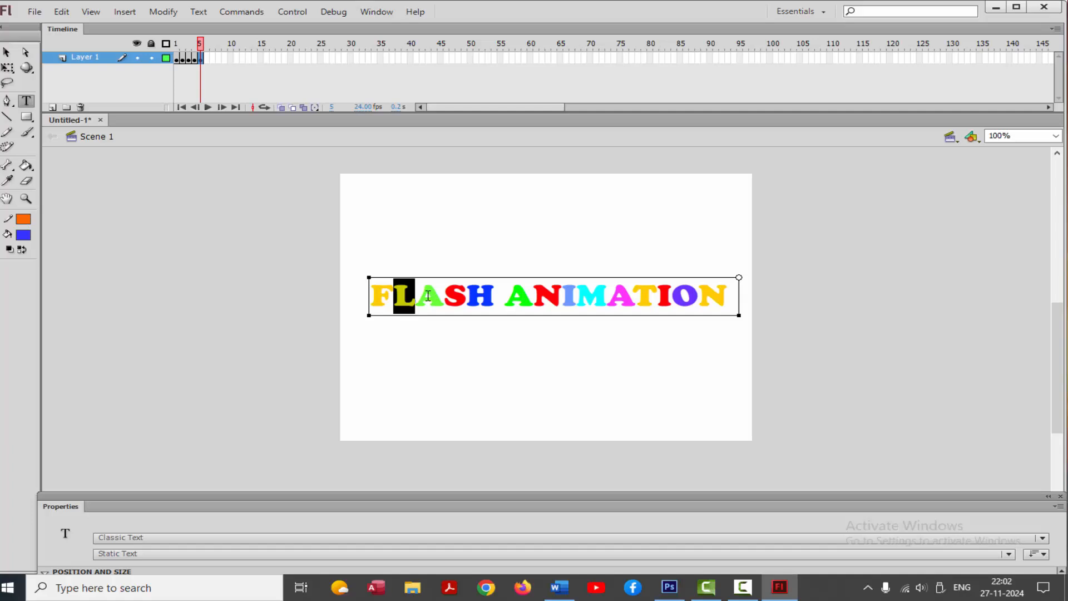
Step: In frame 5, recolor the A of FLASH pink and the S teal (#00CCCC)
drag(416, 296, 443, 295)
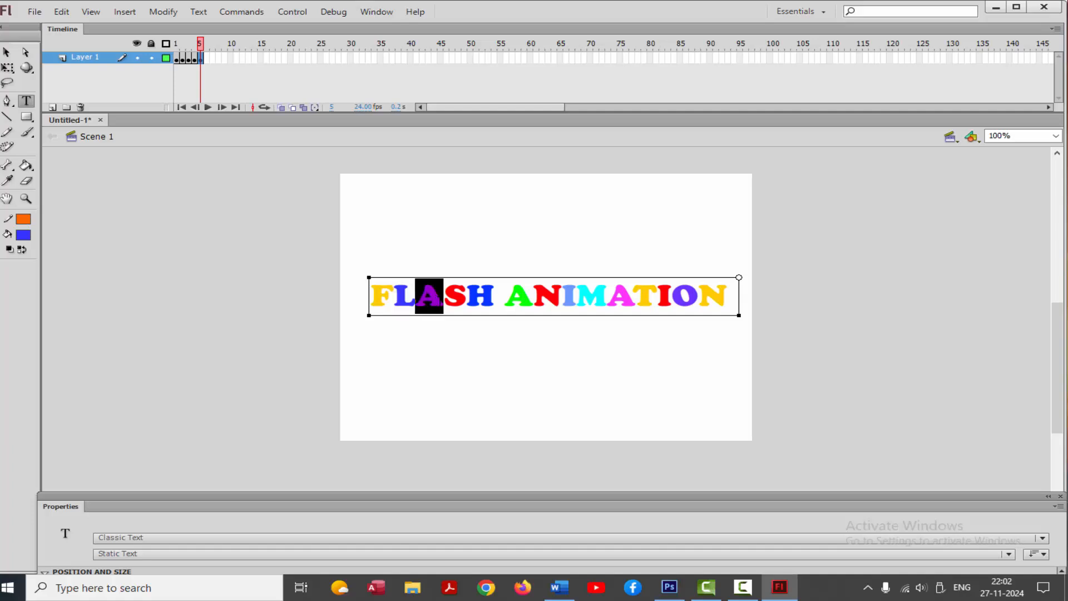
click(23, 235)
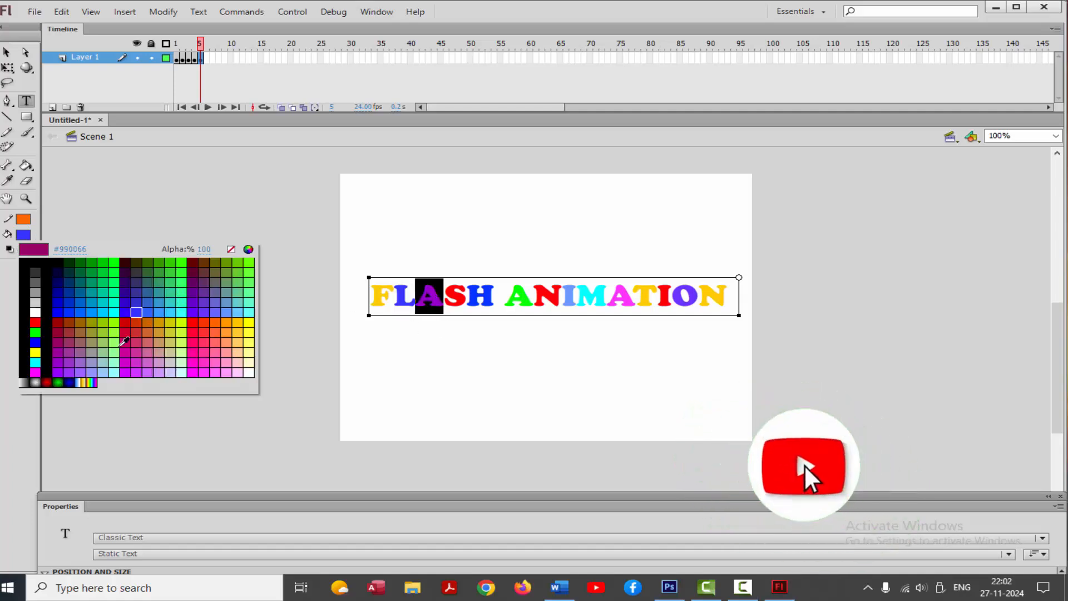
click(220, 365)
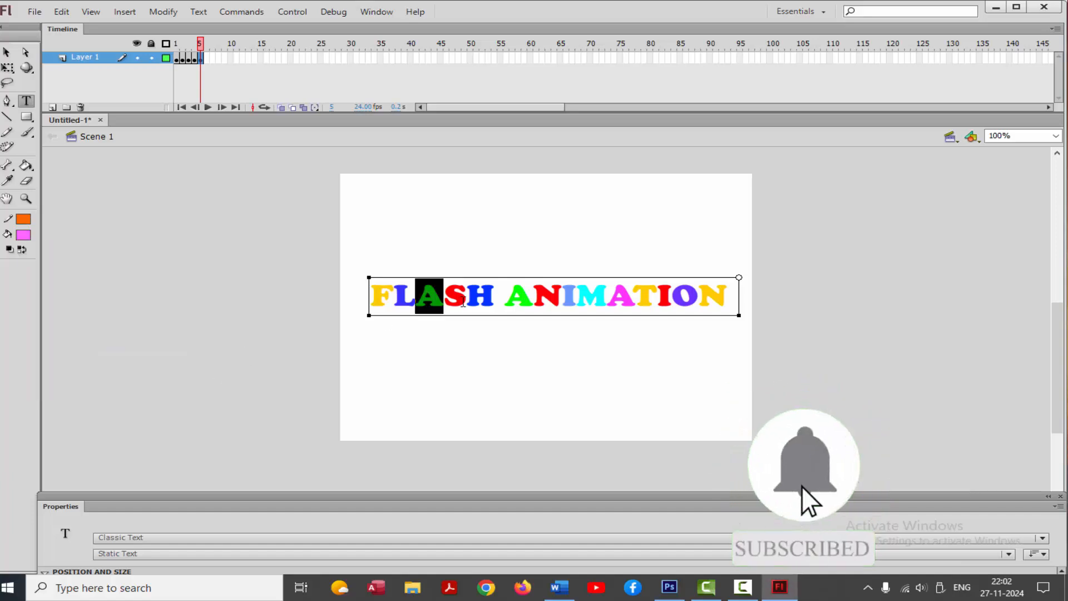
drag(466, 296, 444, 296)
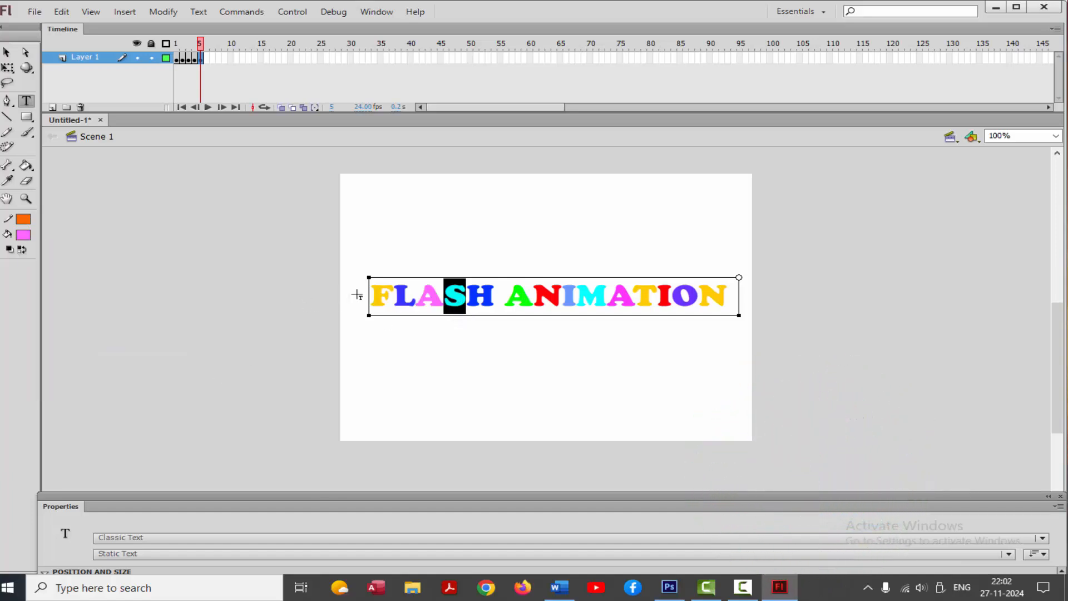
click(22, 236)
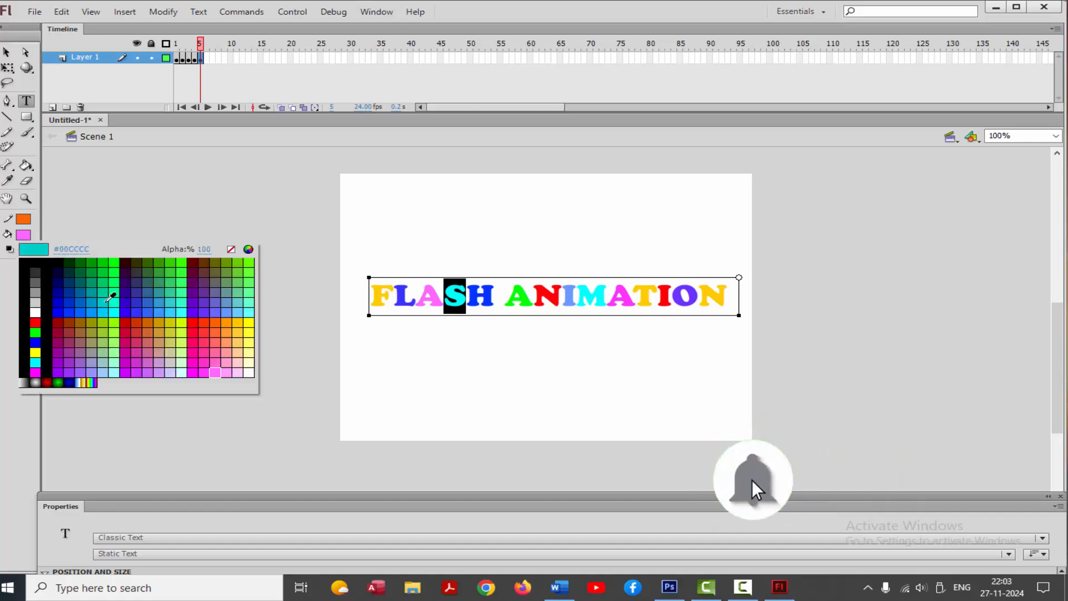
click(105, 301)
Step: In frame 5, recolor the H of FLASH yellow (#FFCC00) and the first A of ANIMATION magenta
drag(469, 295, 491, 296)
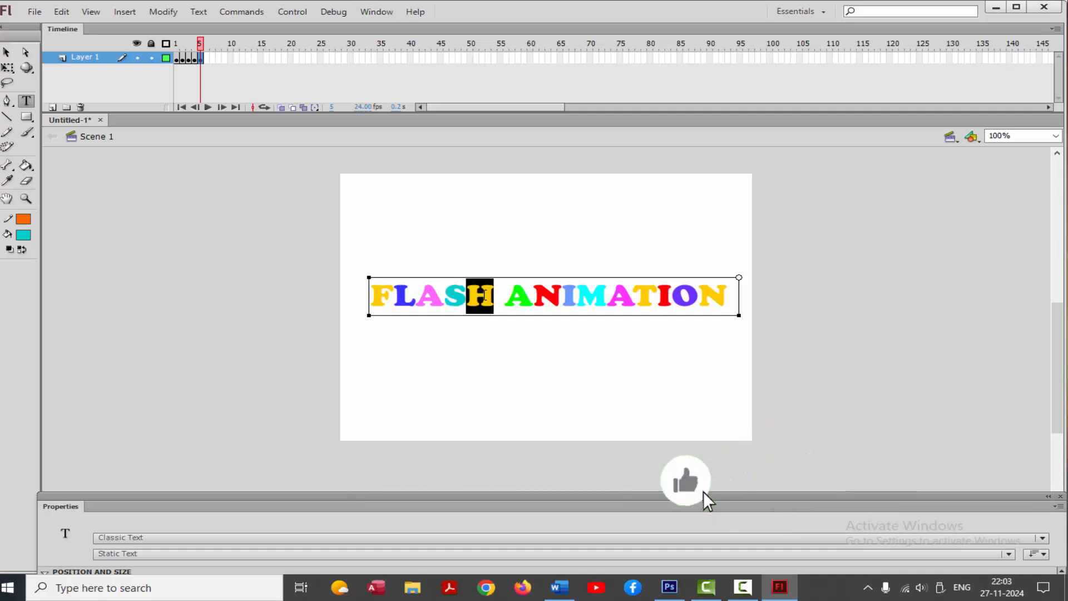
click(23, 235)
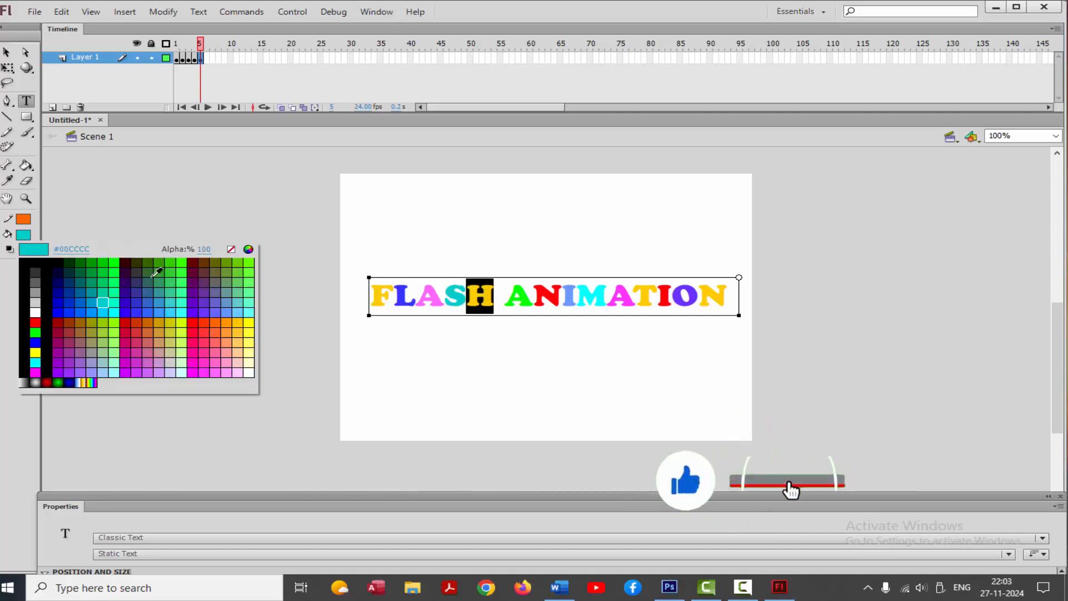
click(238, 323)
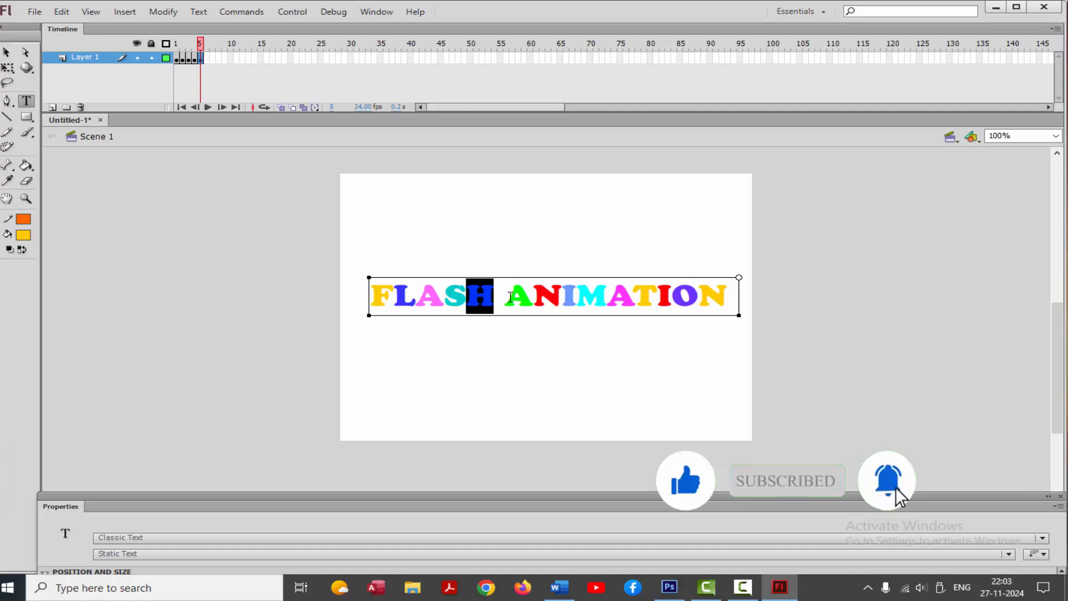
drag(505, 295, 532, 296)
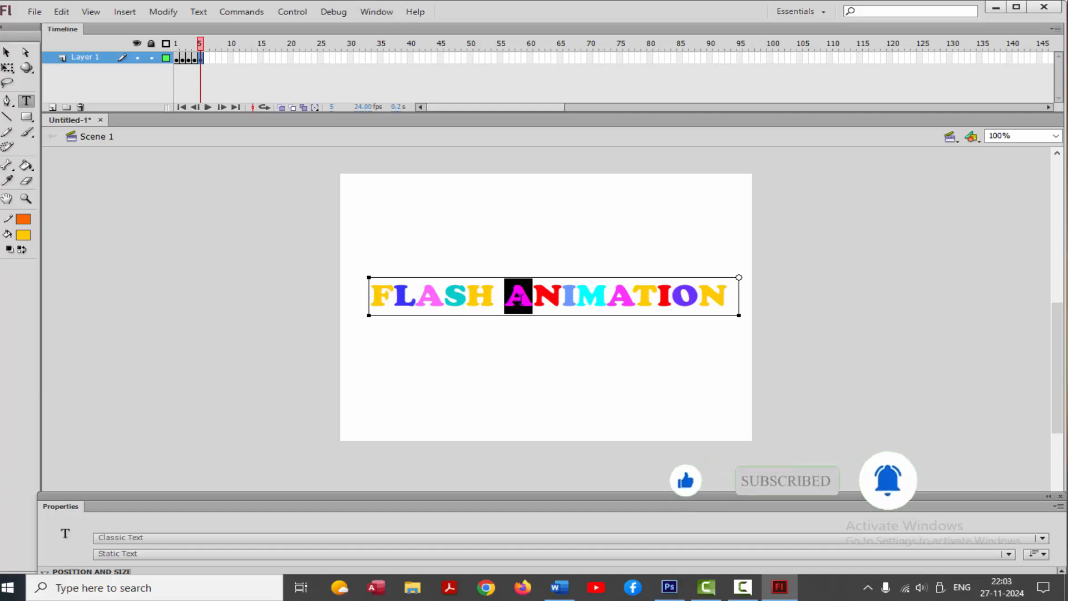
click(23, 235)
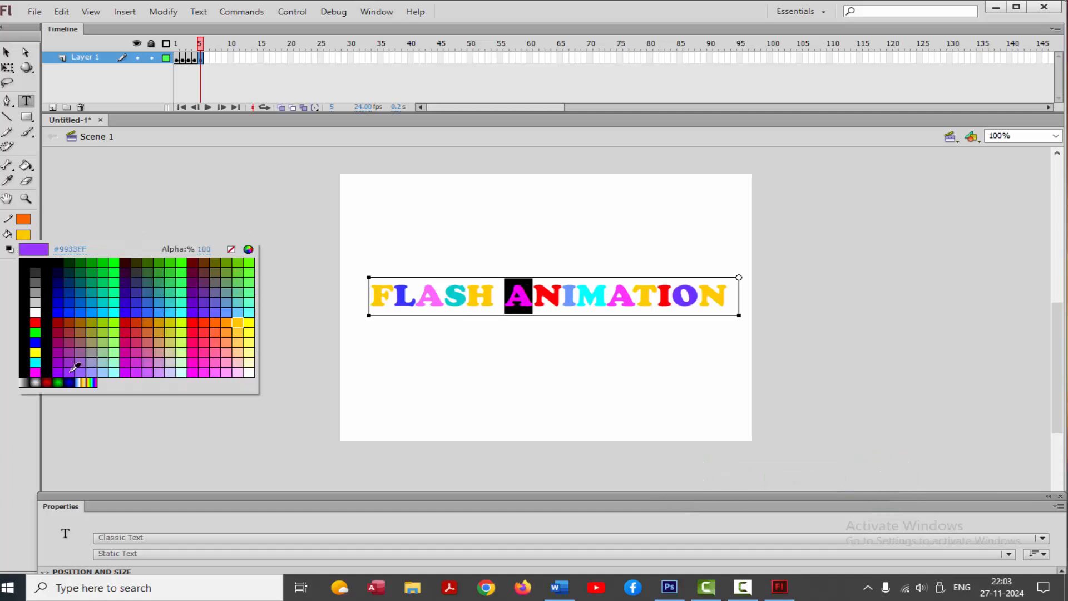
click(35, 371)
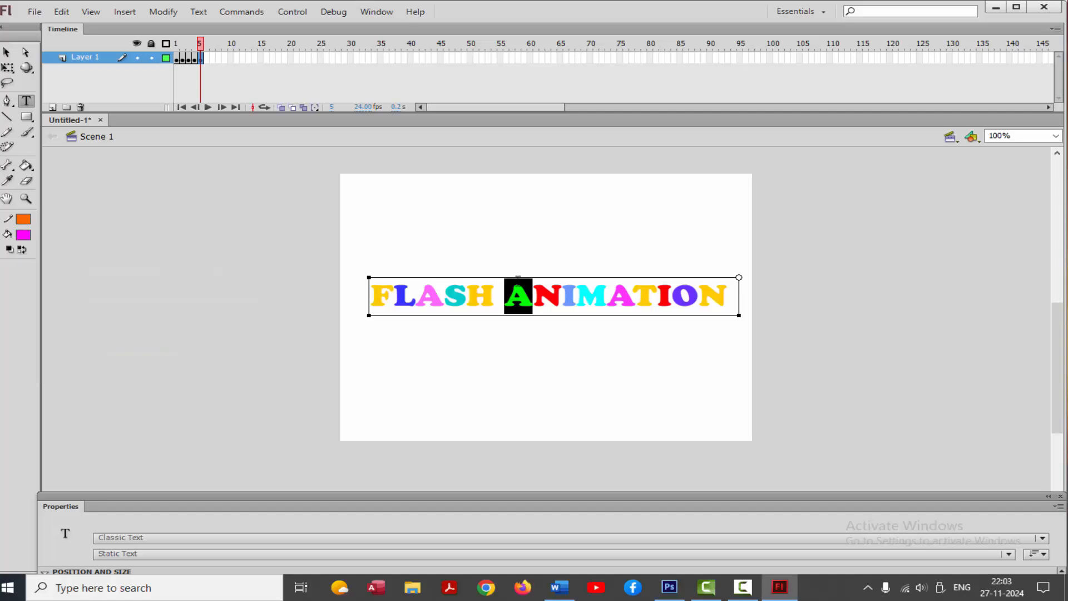
Step: In frame 5, recolor the first N of ANIMATION light blue
drag(534, 294, 558, 297)
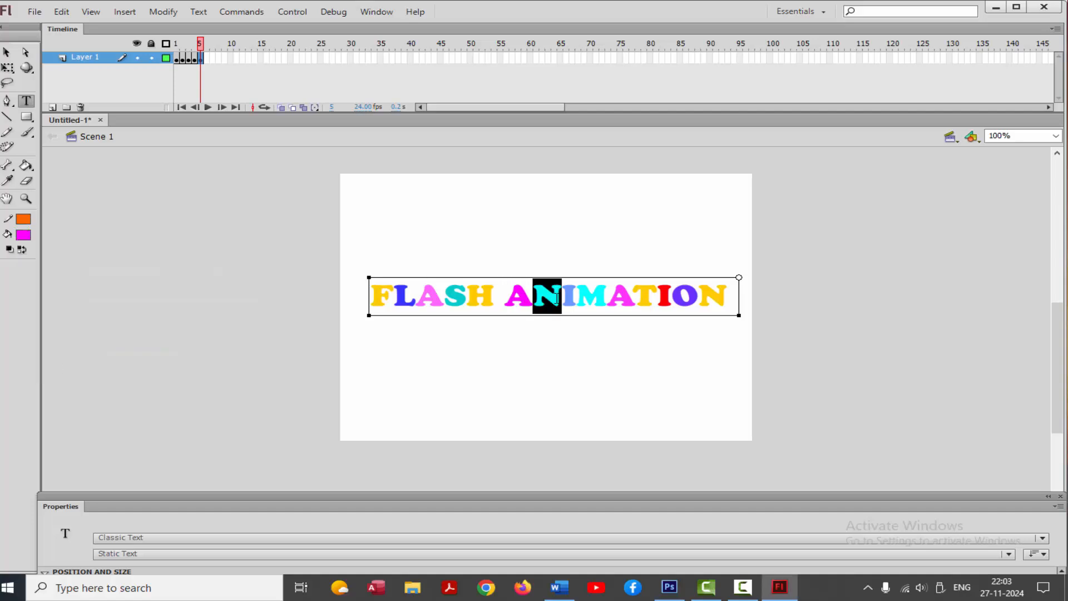
click(23, 236)
click(225, 360)
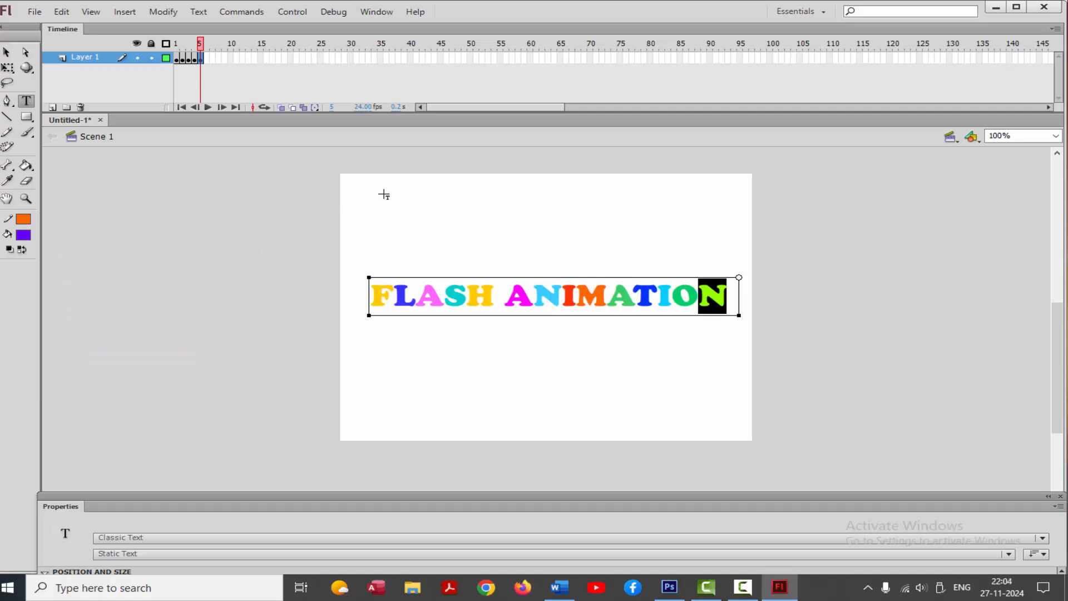
Step: Insert keyframes in frames 6 through 9 of Layer 1
key(F6)
key(F6)
key(F6)
key(F6)
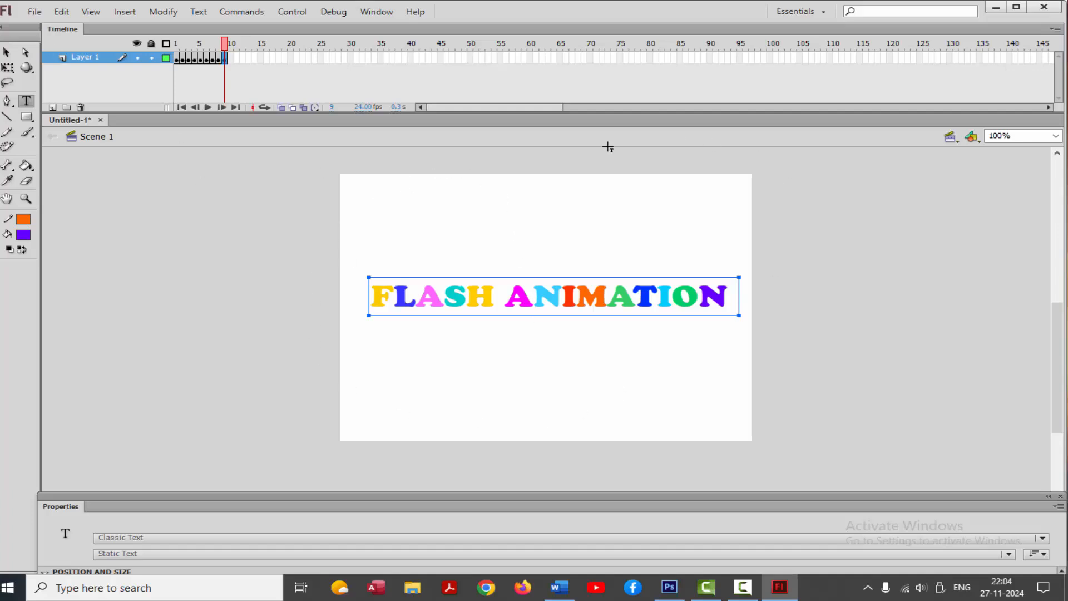
Step: Deselect the text and set the document's stage color to black, keeping the stage unobstructed by the document properties
drag(1056, 316, 1051, 328)
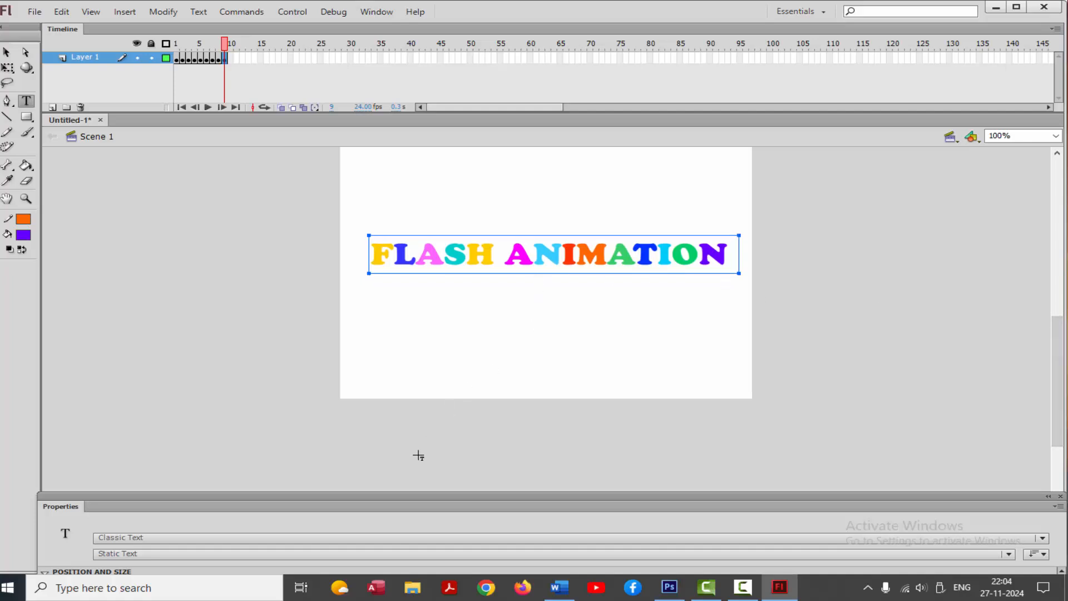
drag(221, 495, 248, 392)
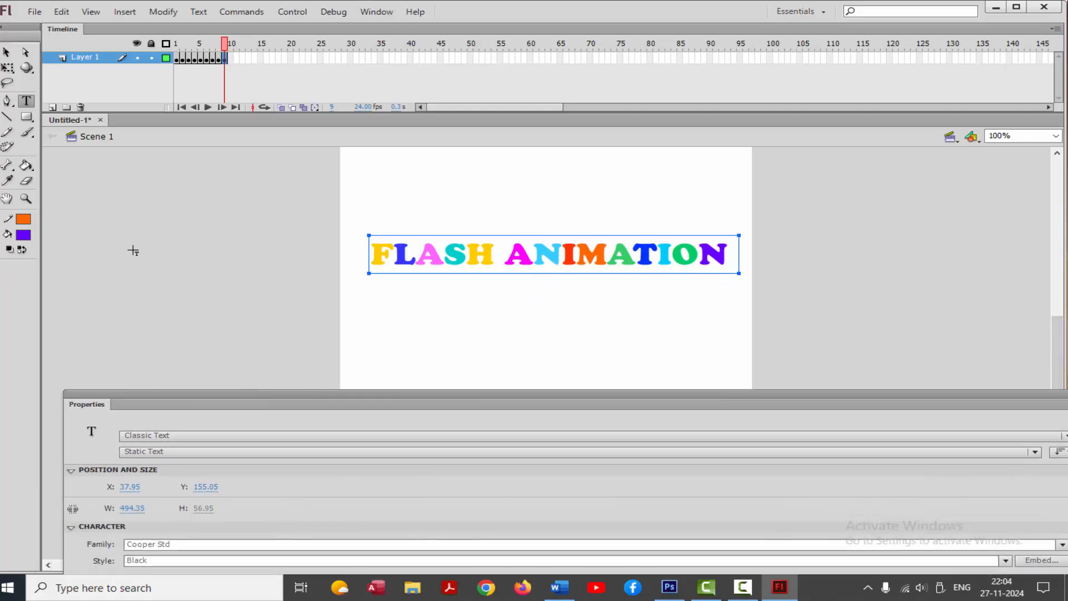
click(8, 52)
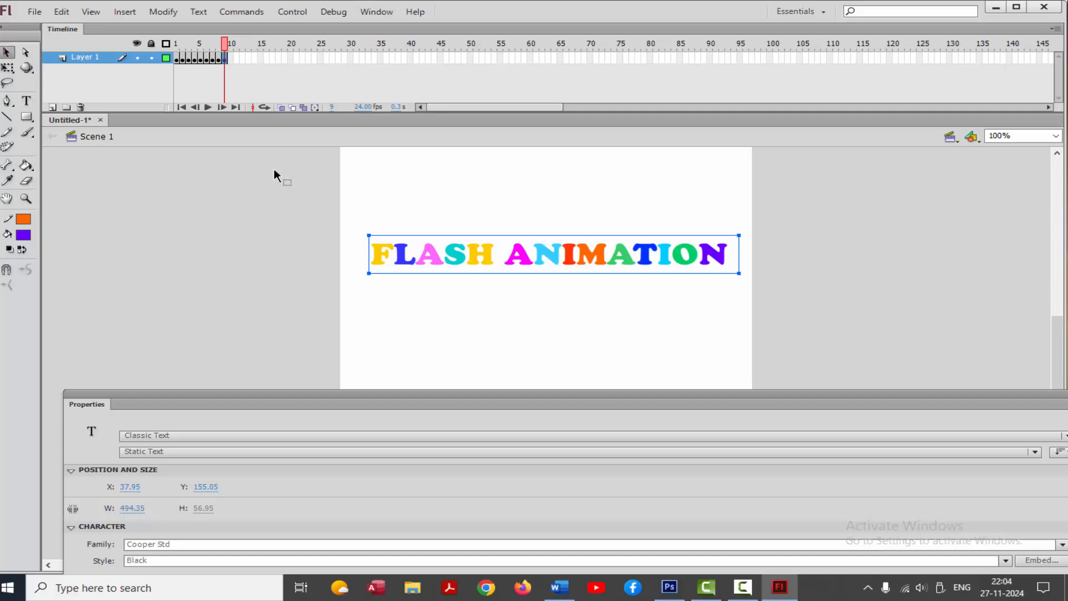
click(500, 335)
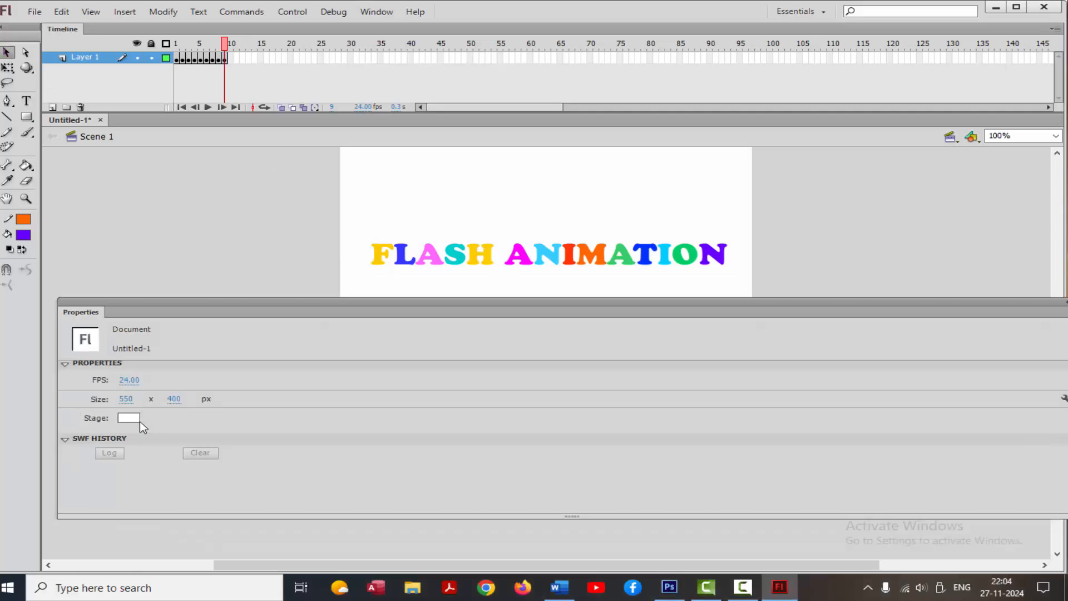
click(129, 419)
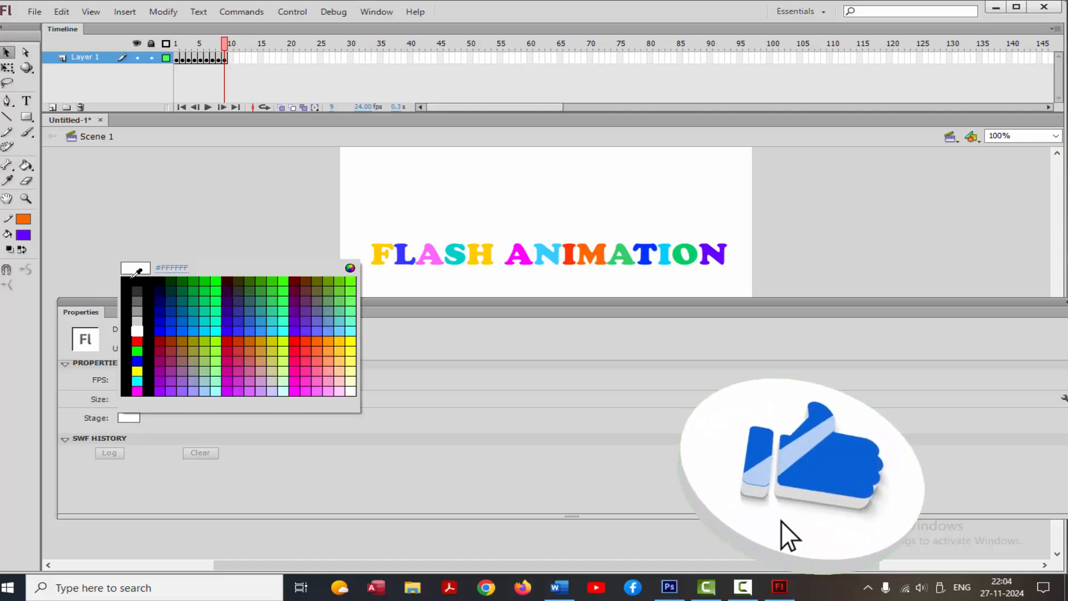
click(136, 282)
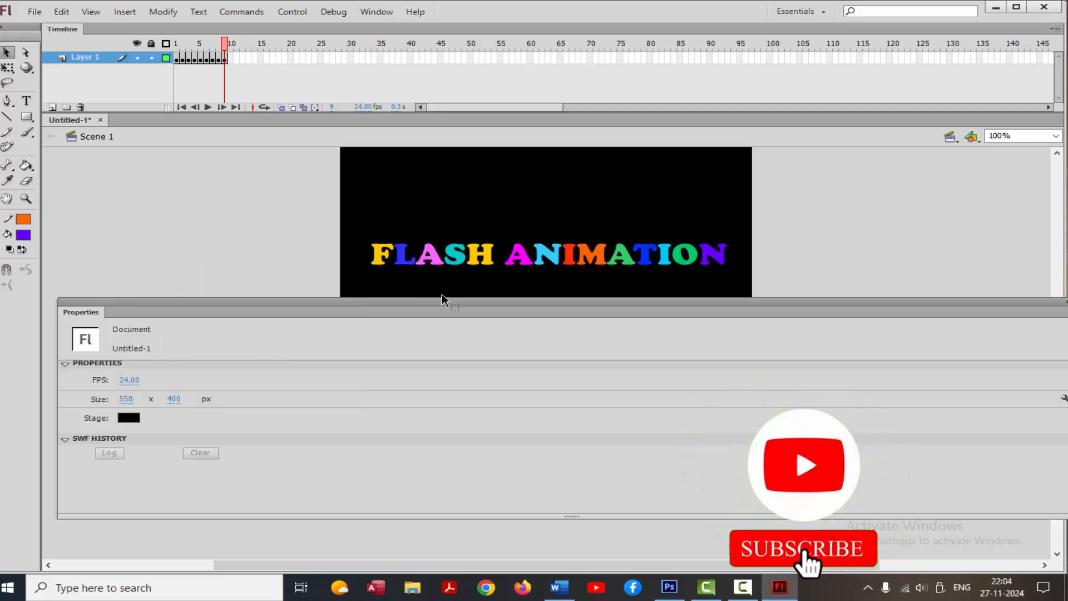
drag(440, 302, 440, 455)
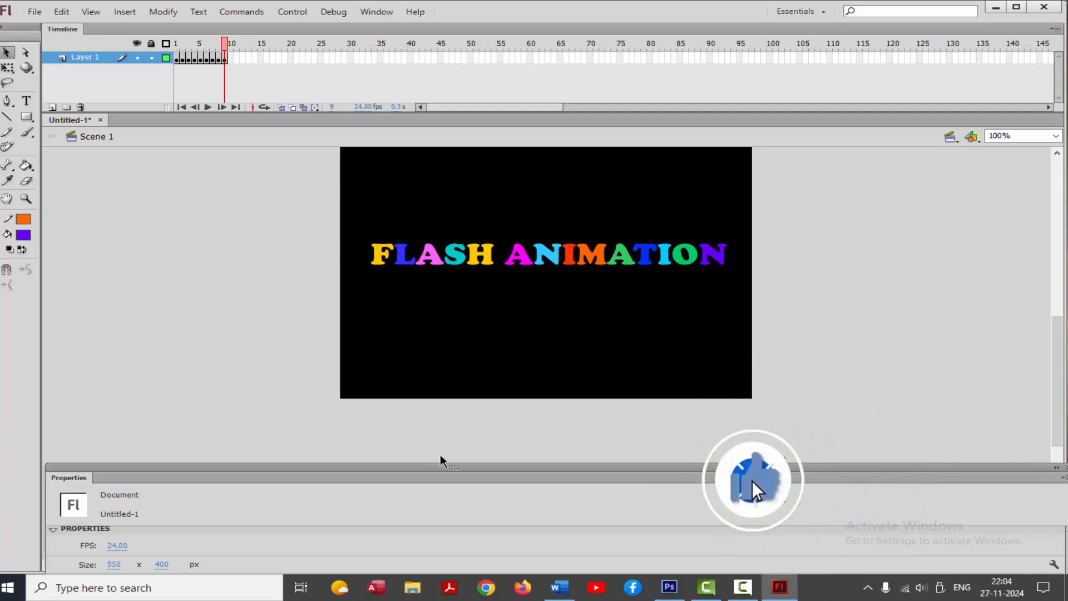
Step: Test the movie and maximize its preview window to watch the color-changing text
key(ctrl+Return)
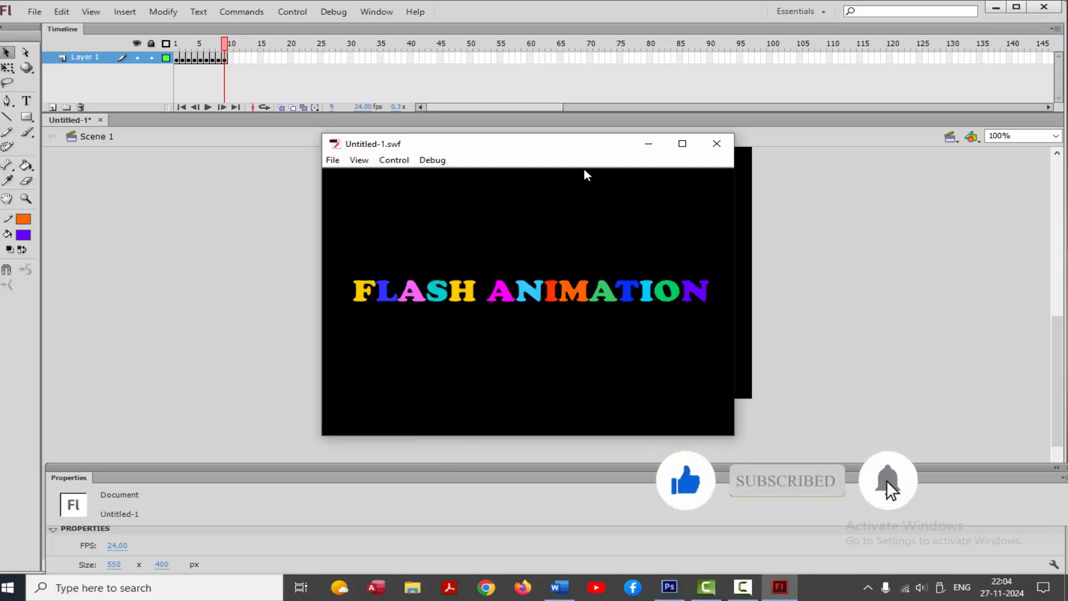
click(682, 145)
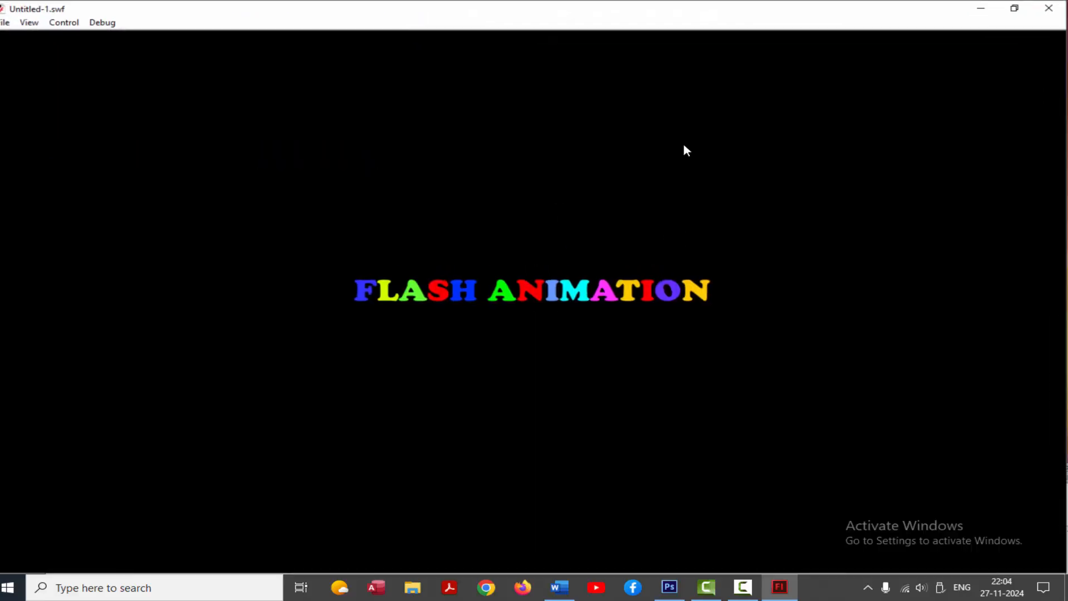